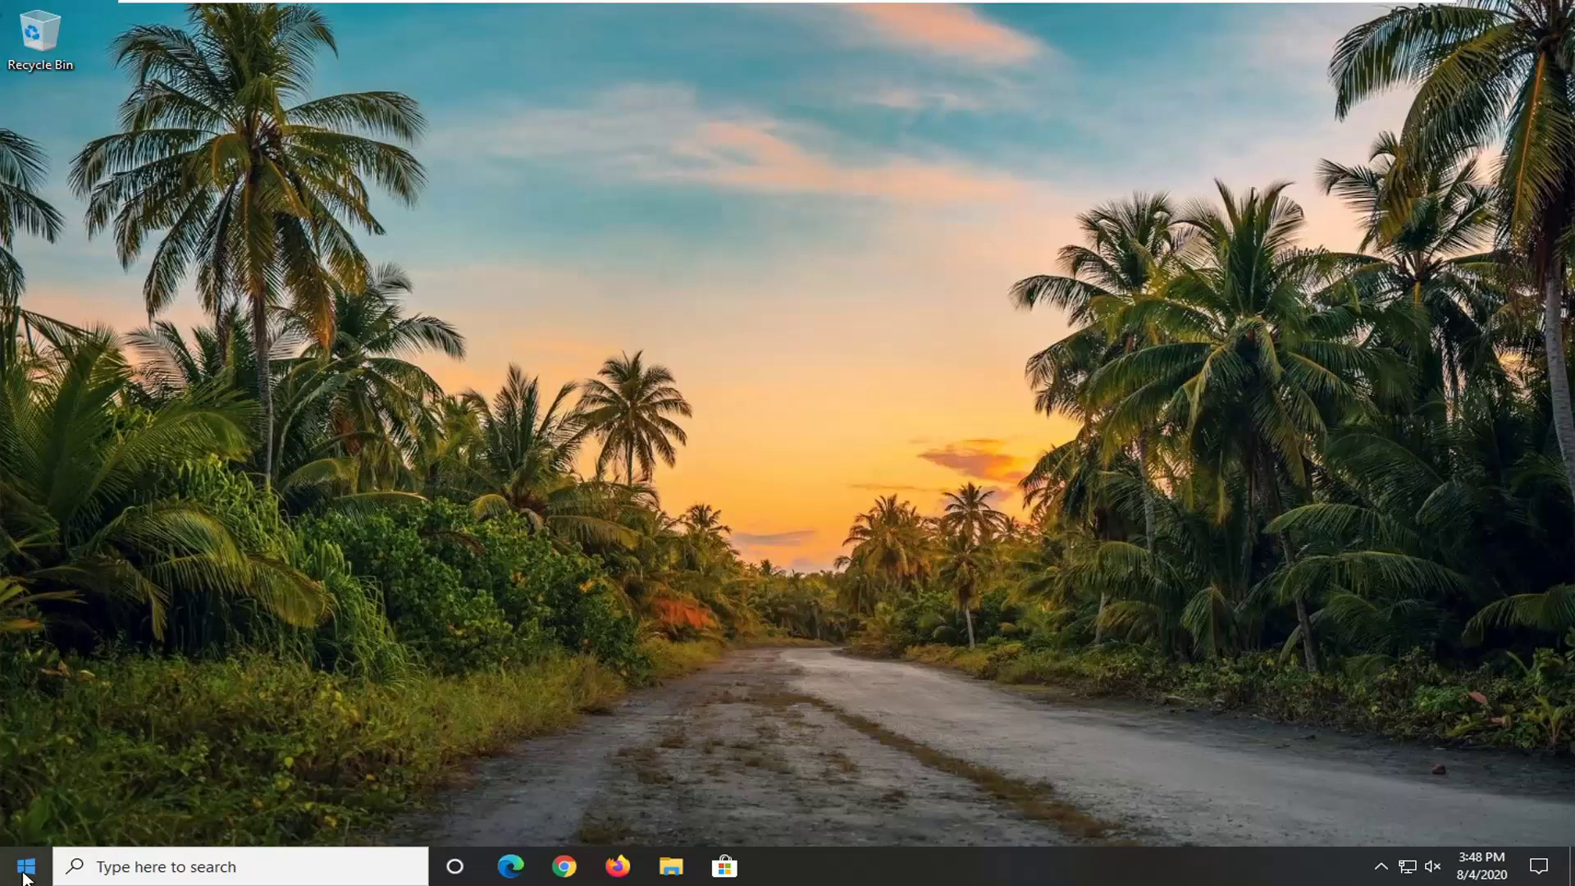
Step: Search Windows for "apps and feature" from the taskbar search box
{"action": "left_click", "coordinate": [25, 869]}
{"action": "type", "text": "apps a"}
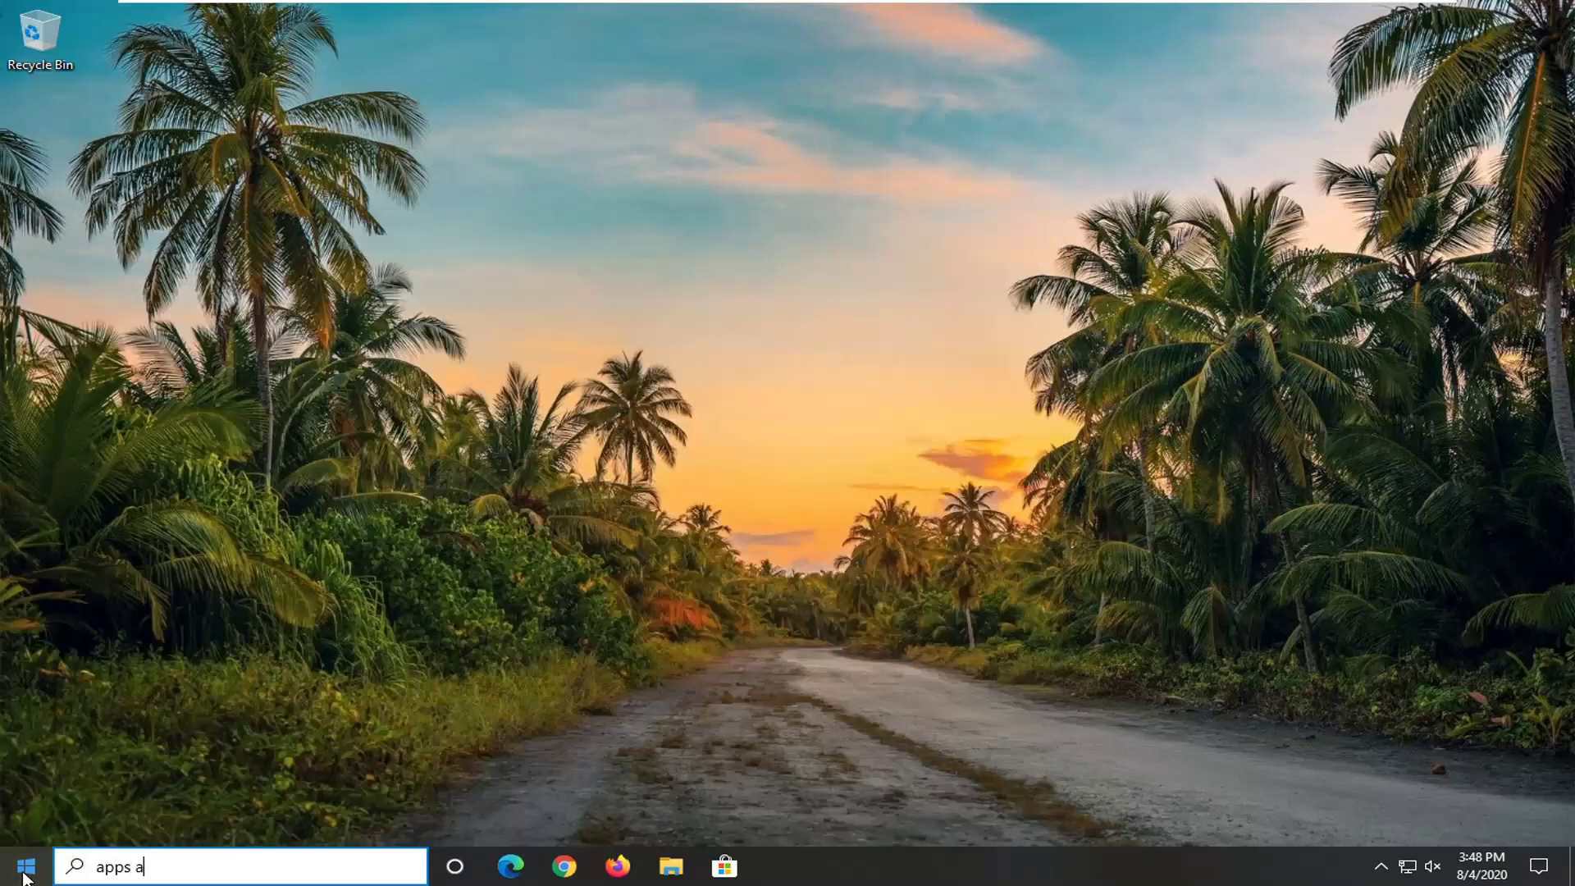
{"action": "type", "text": "nd f"}
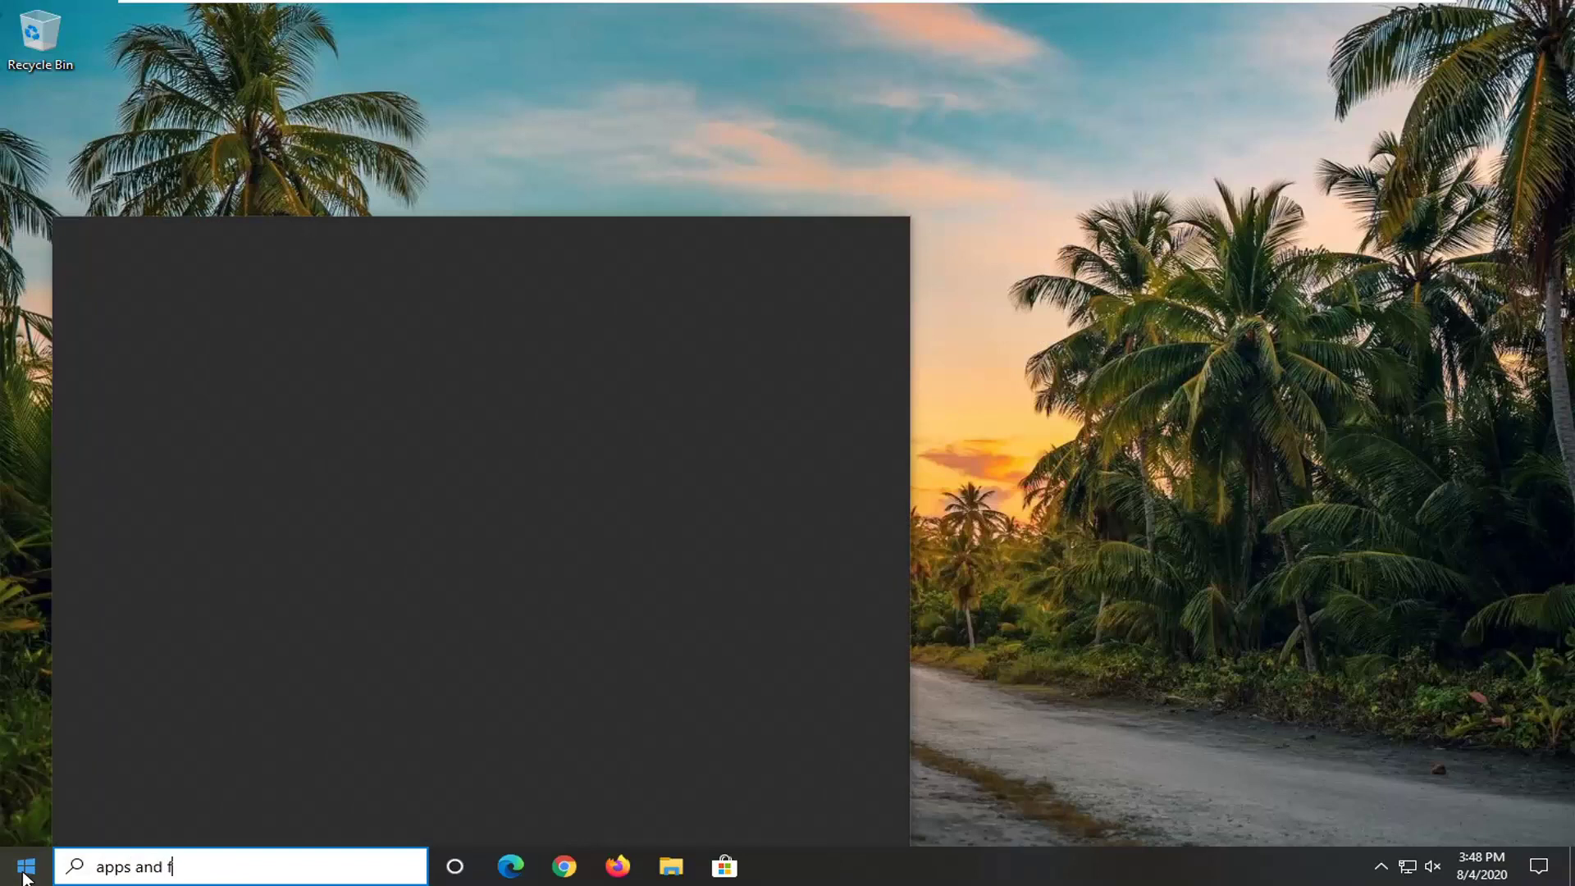
{"action": "type", "text": "eature"}
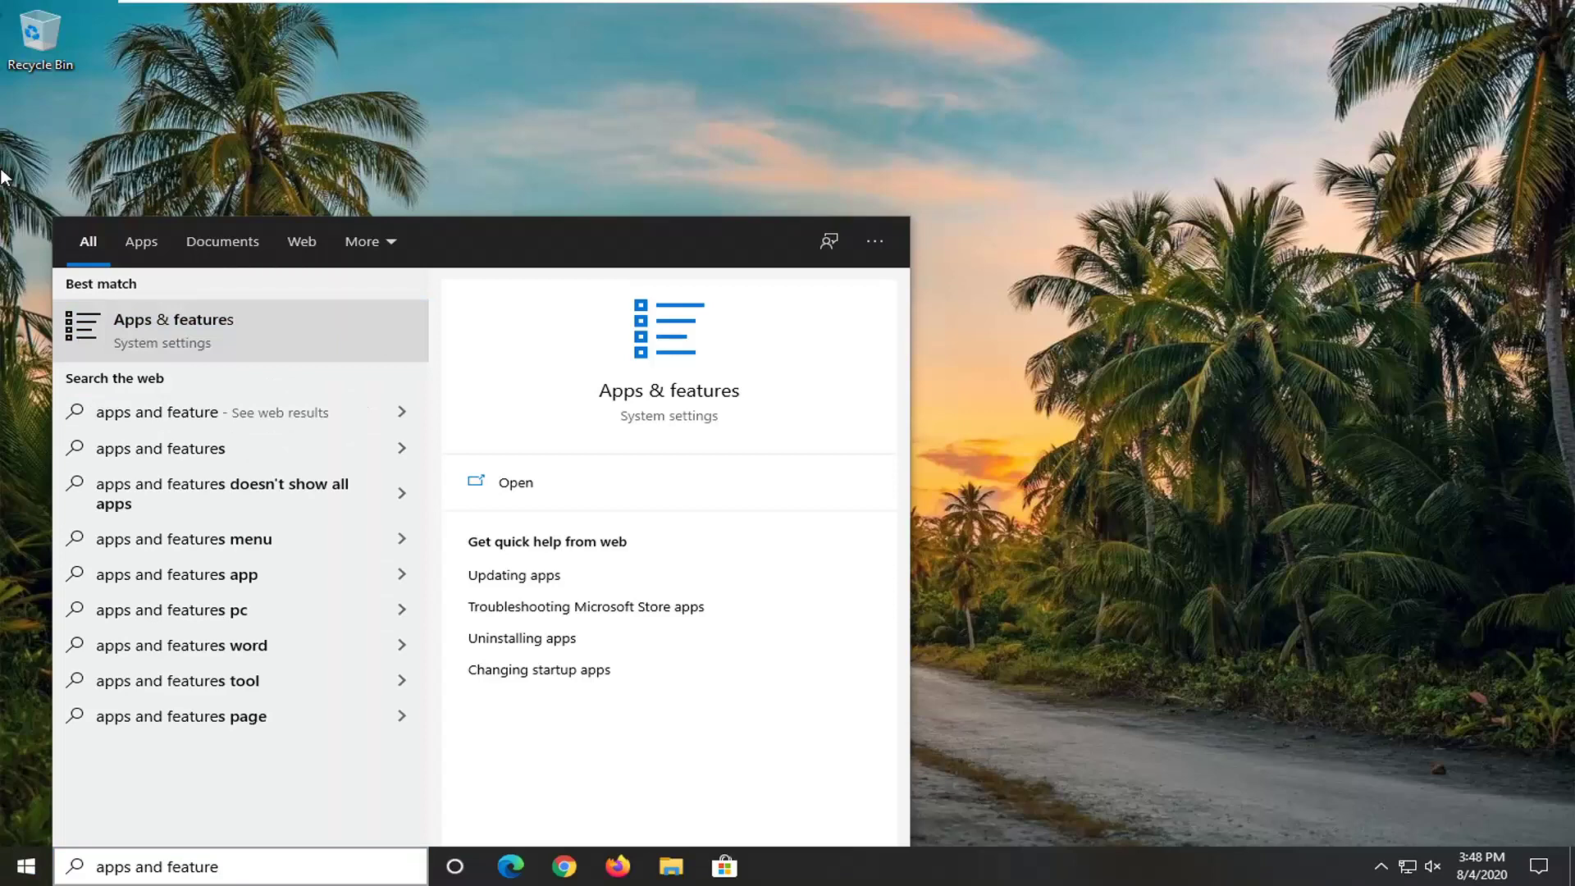
Step: In Apps & features, filter the list for OneDrive and request uninstalling Microsoft OneDrive
{"action": "left_click", "coordinate": [427, 316]}
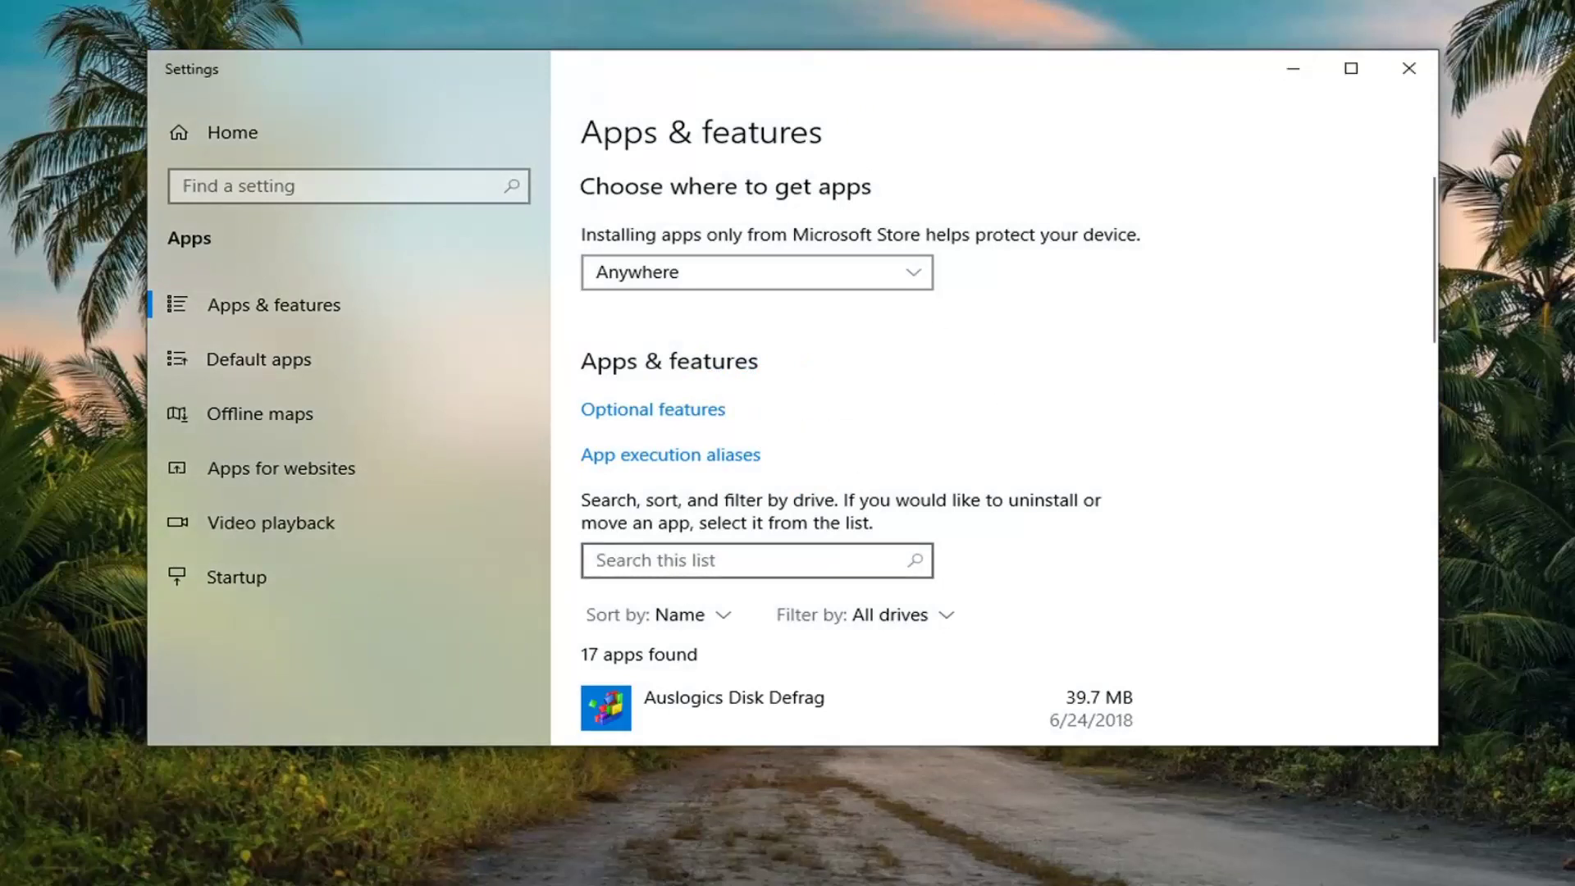
{"action": "type", "text": "one"}
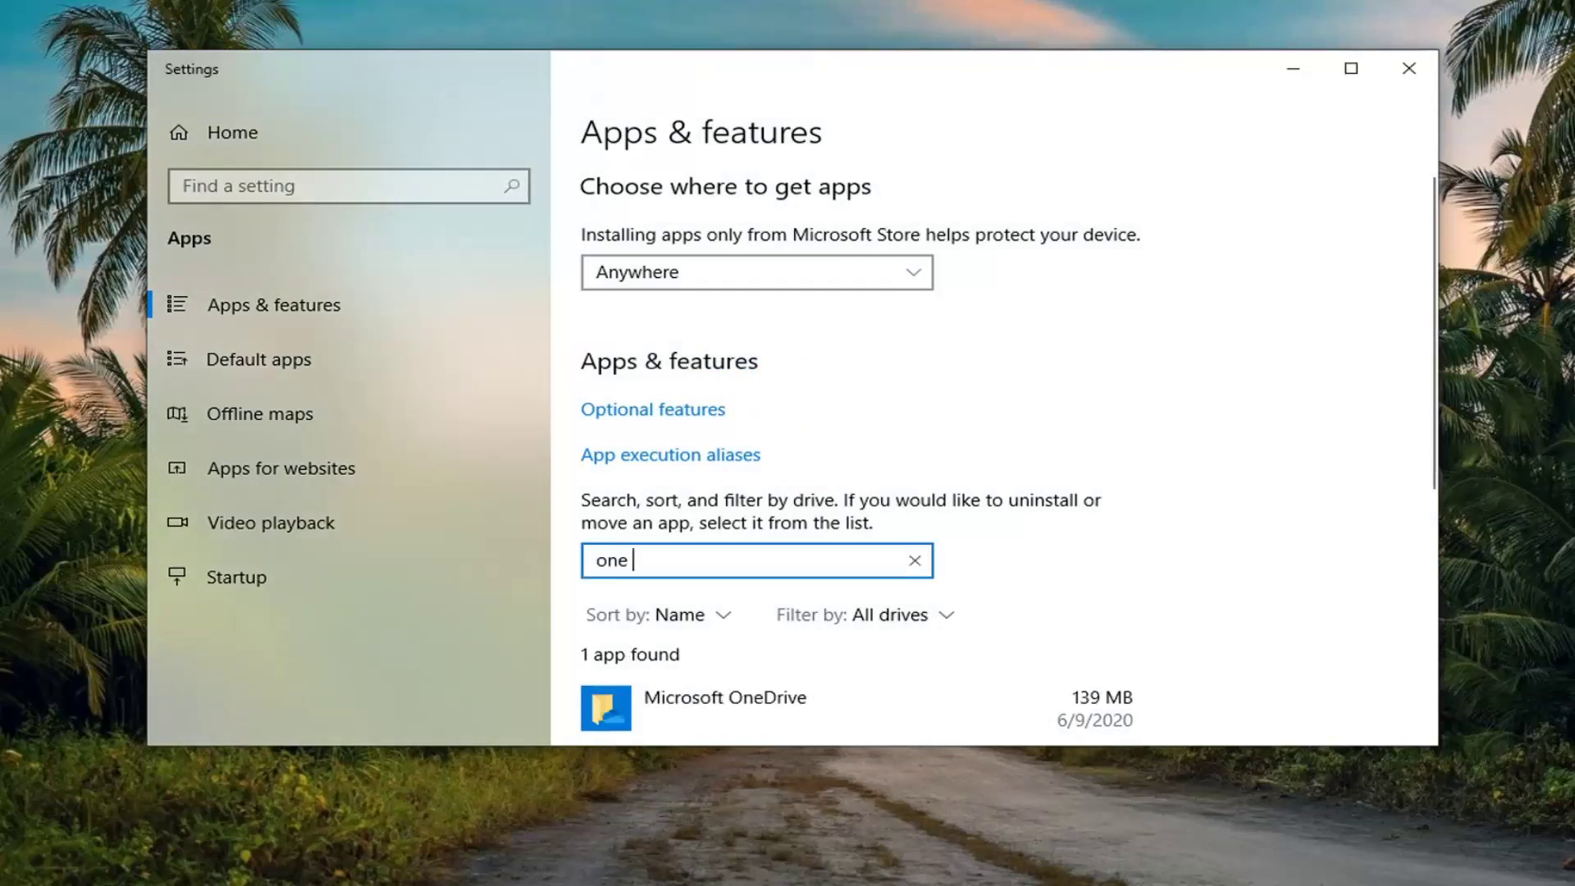
{"action": "type", "text": " drive"}
{"action": "key", "text": "BackSpace"}
{"action": "key", "text": "BackSpace"}
{"action": "key", "text": "BackSpace"}
{"action": "key", "text": "BackSpace"}
{"action": "key", "text": "BackSpace"}
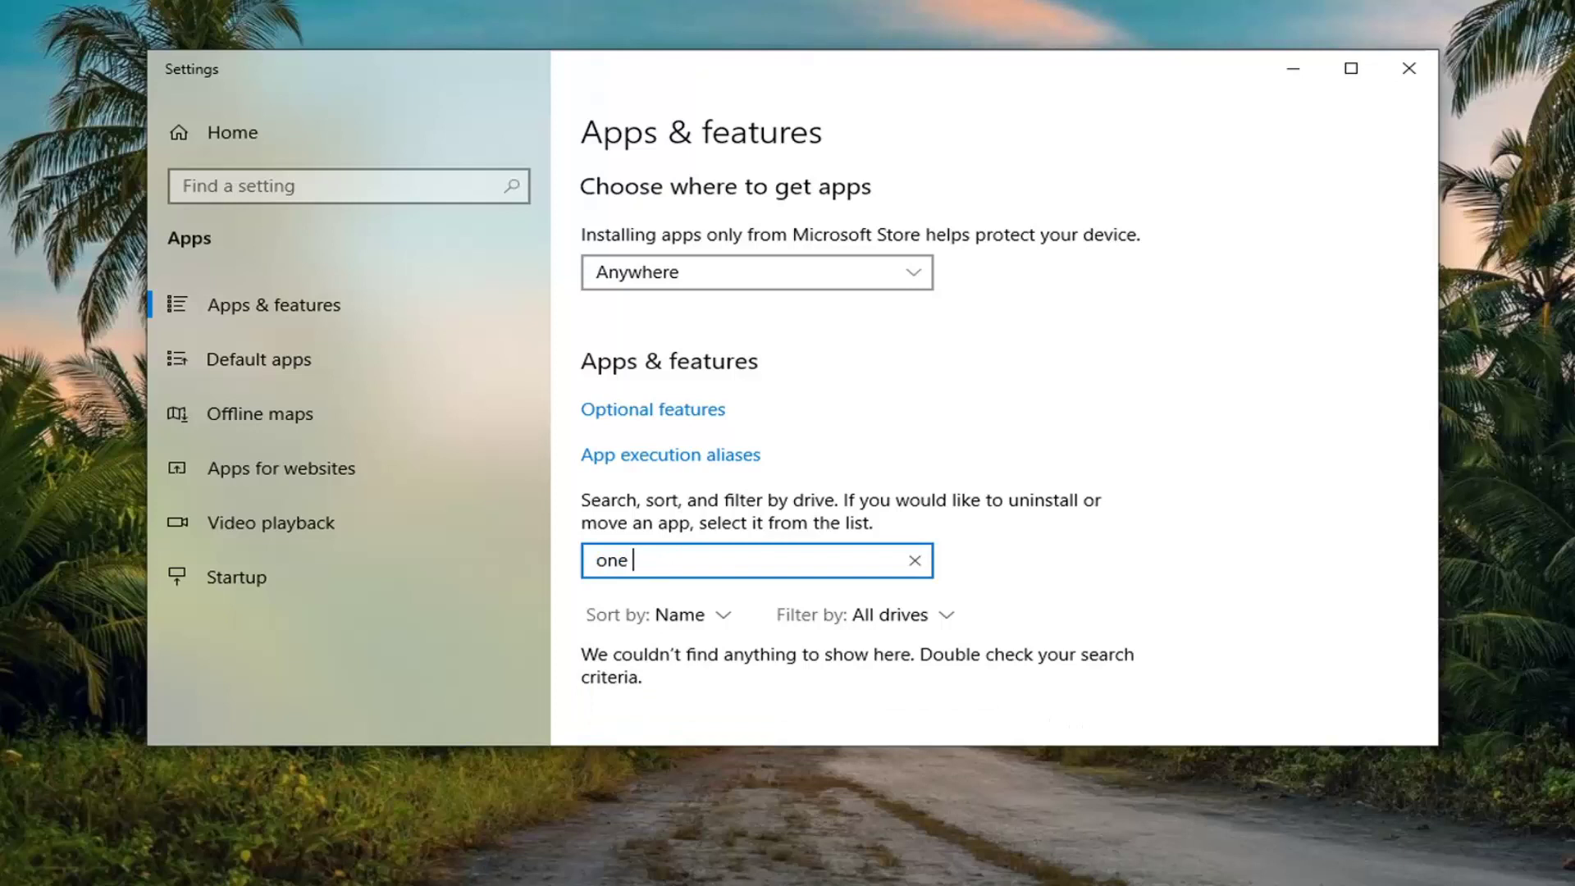
{"action": "type", "text": "drive"}
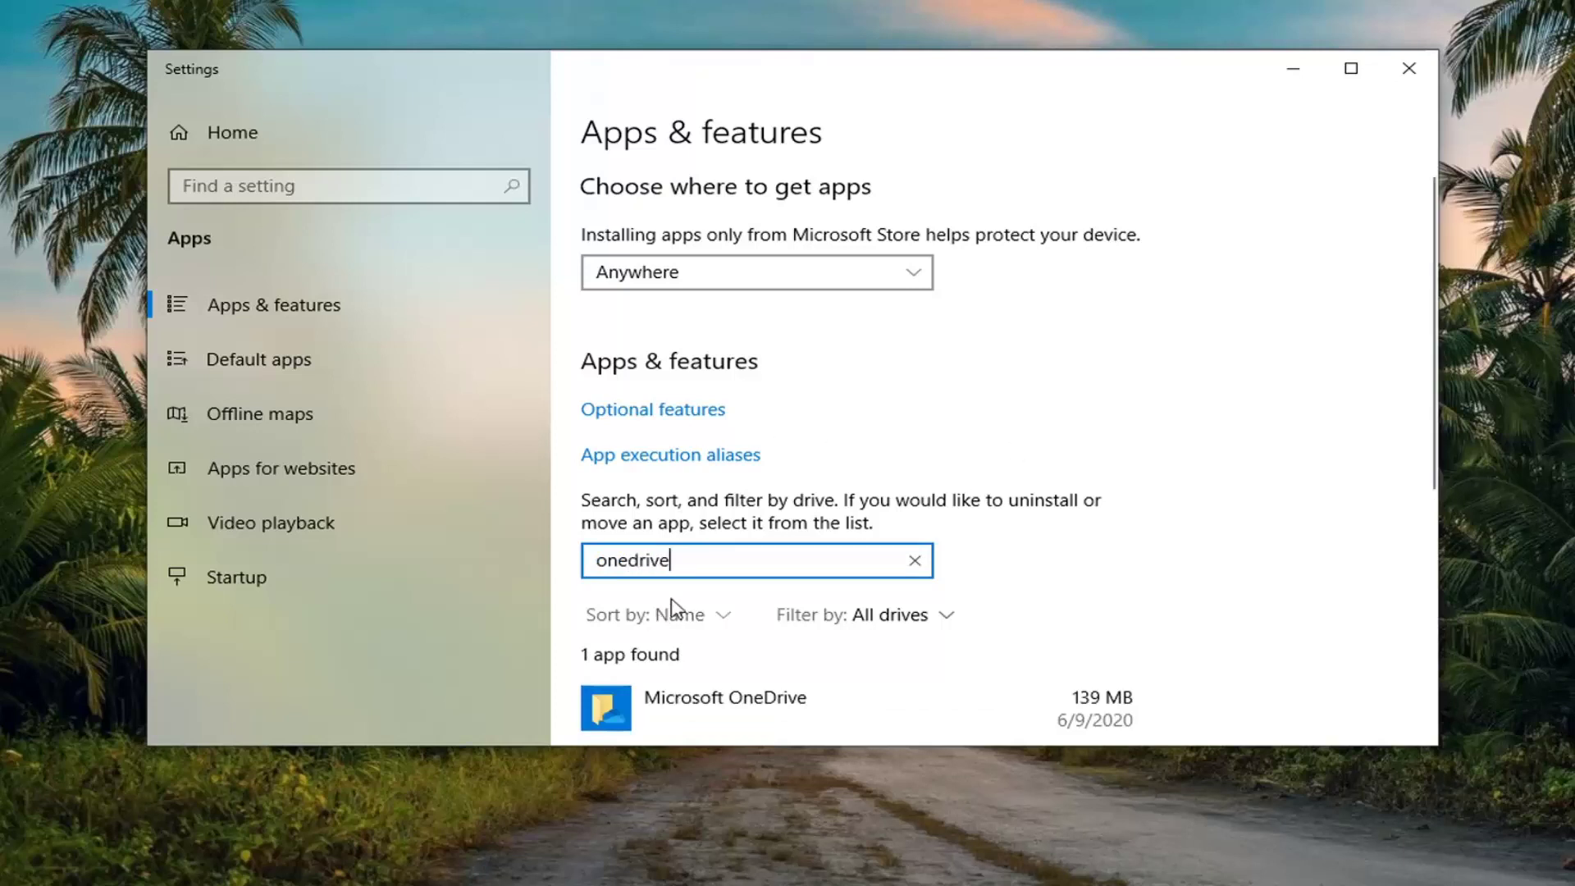
{"action": "scroll", "coordinate": [682, 534], "scroll_direction": "down", "scroll_amount": 3}
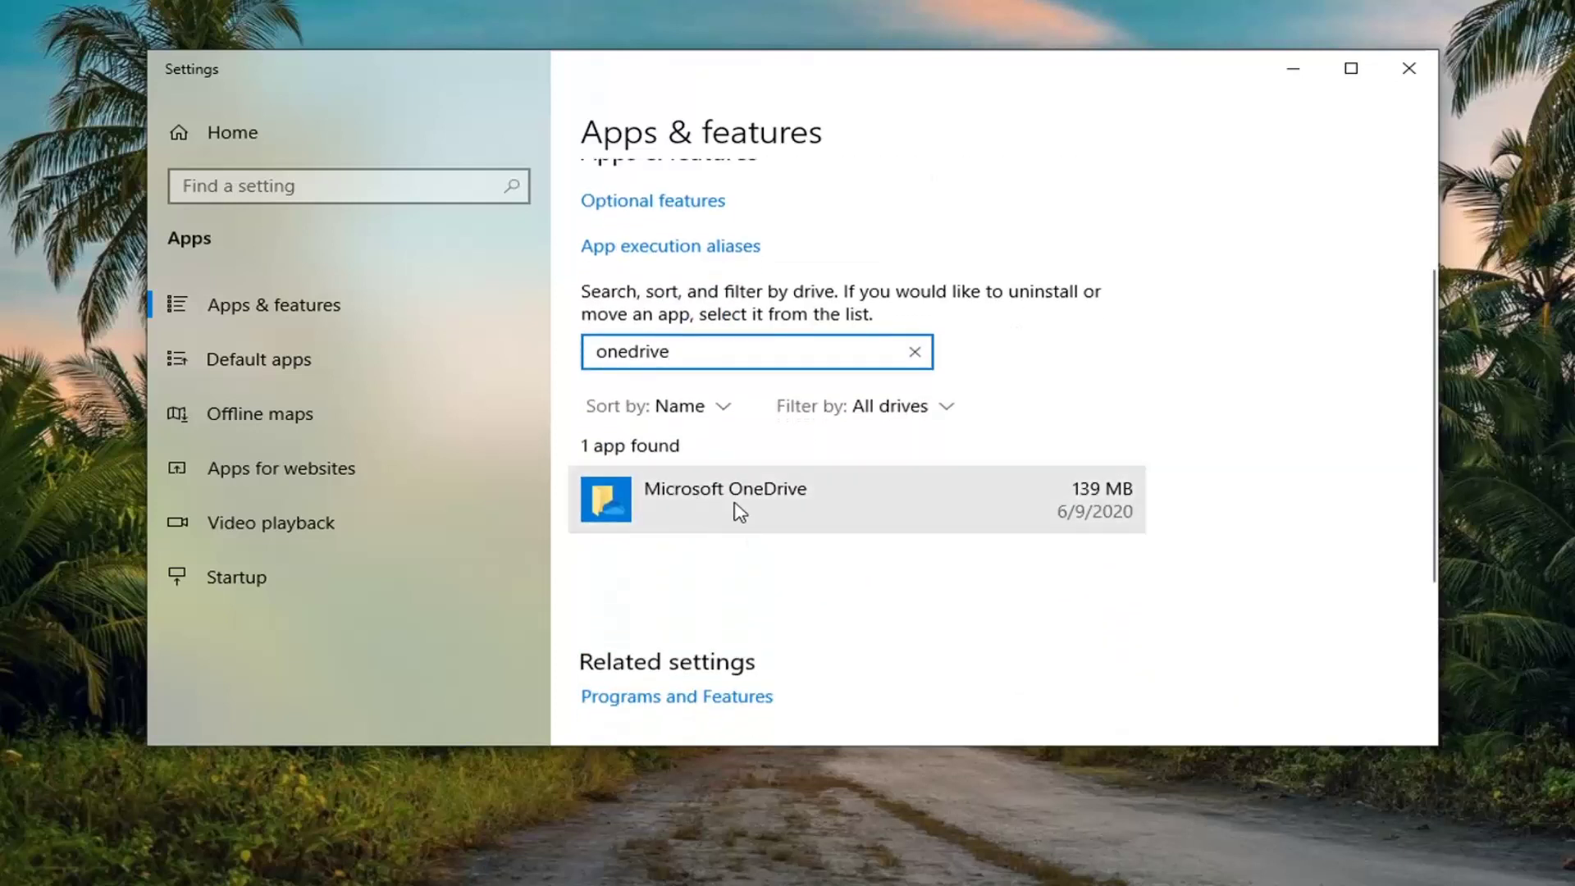
{"action": "left_click", "coordinate": [823, 509]}
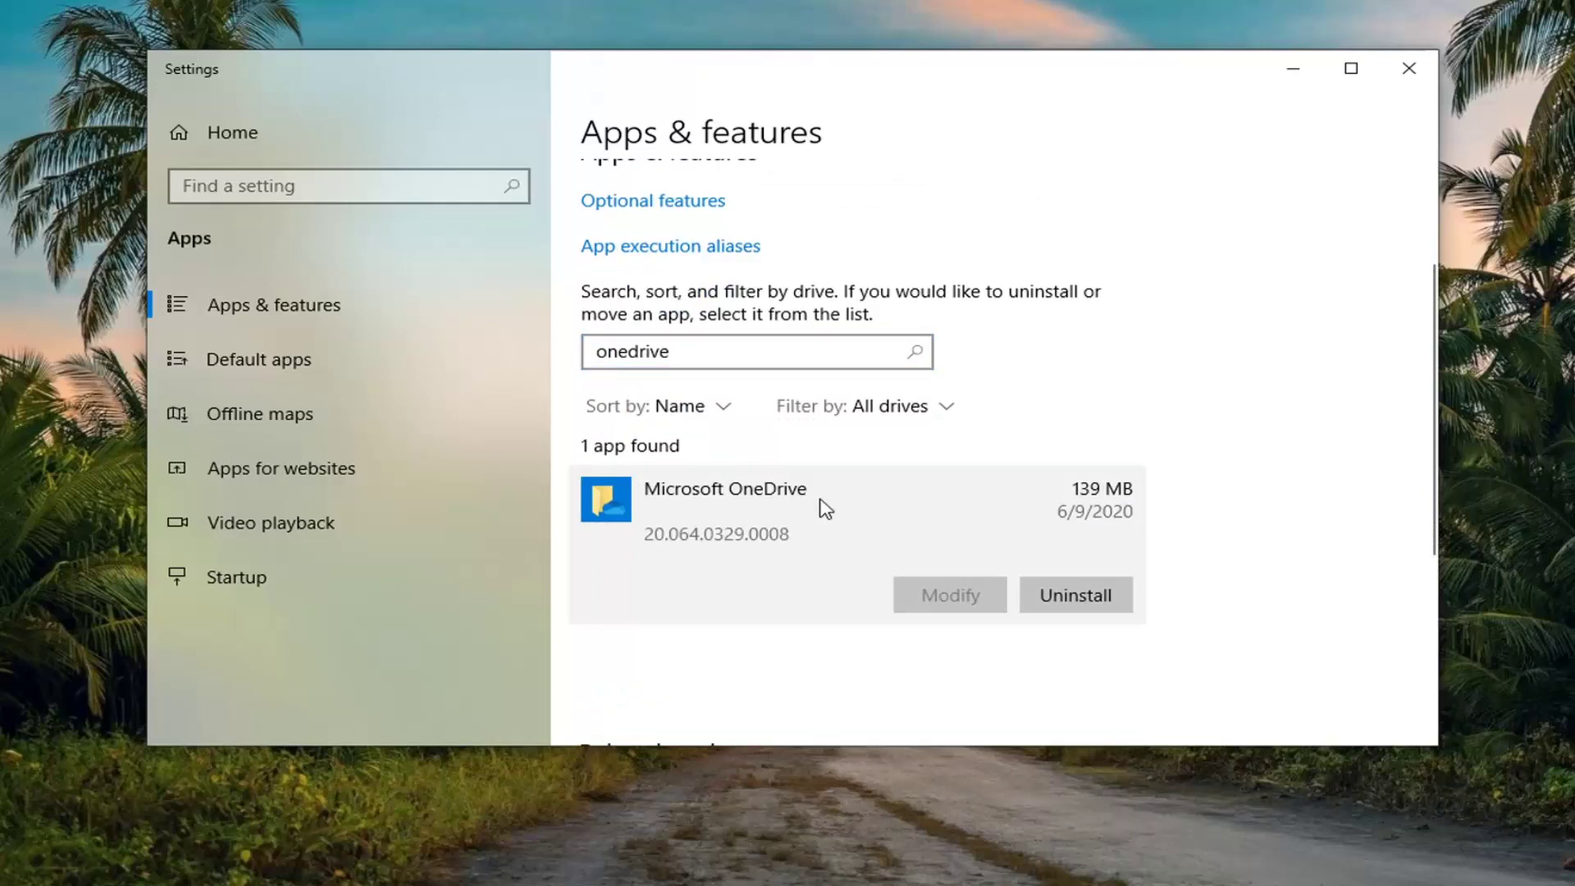
{"action": "left_click", "coordinate": [1075, 592]}
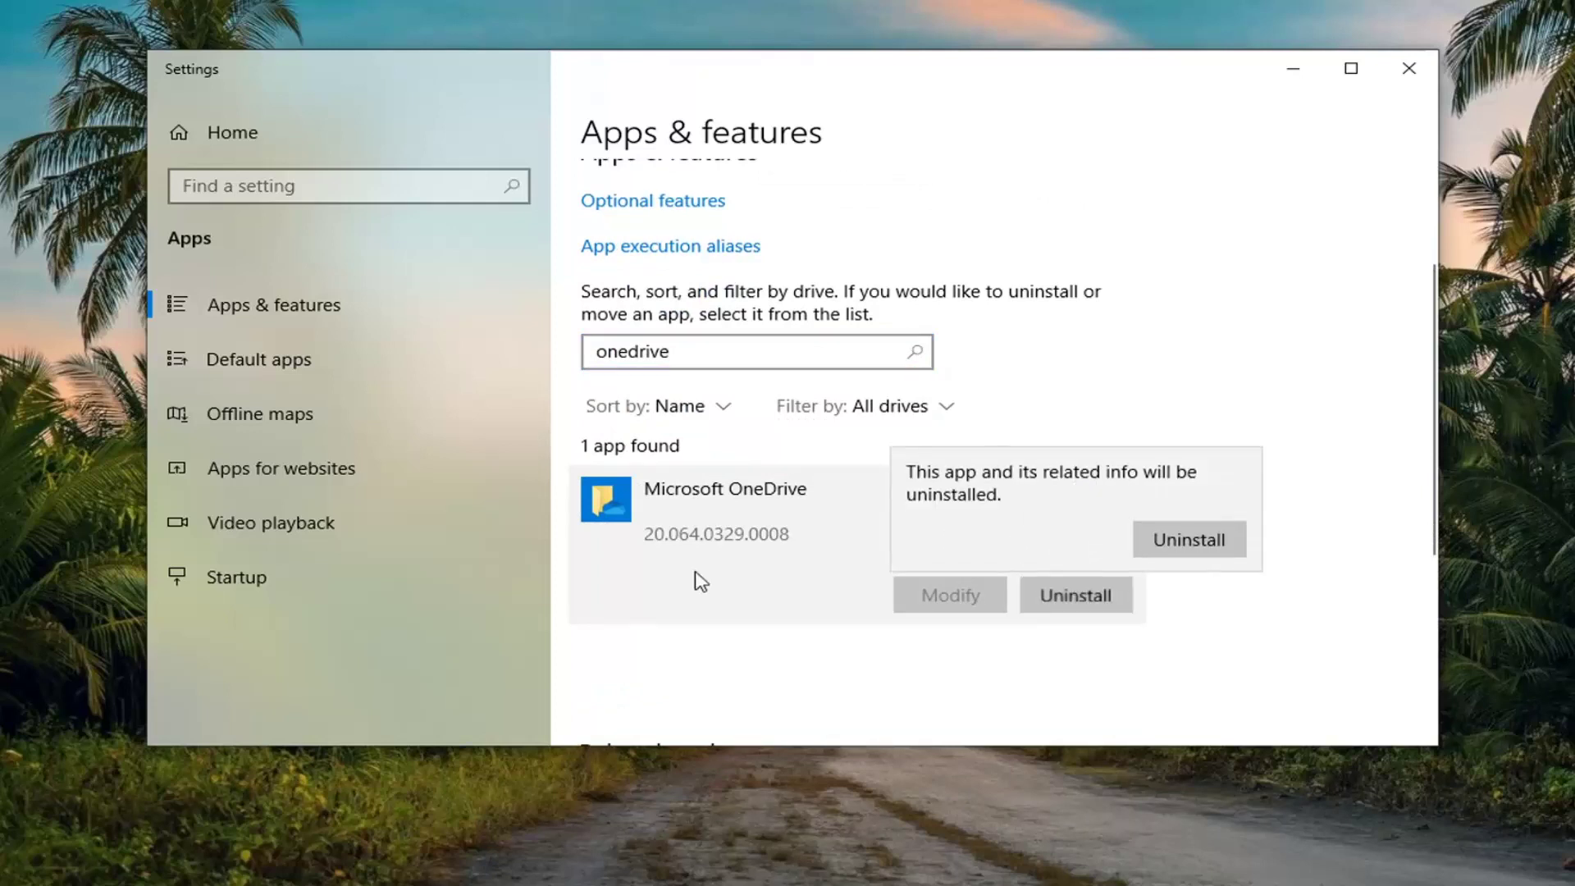
Step: Confirm uninstalling Microsoft OneDrive in the confirmation flyout
{"action": "left_click", "coordinate": [1208, 545]}
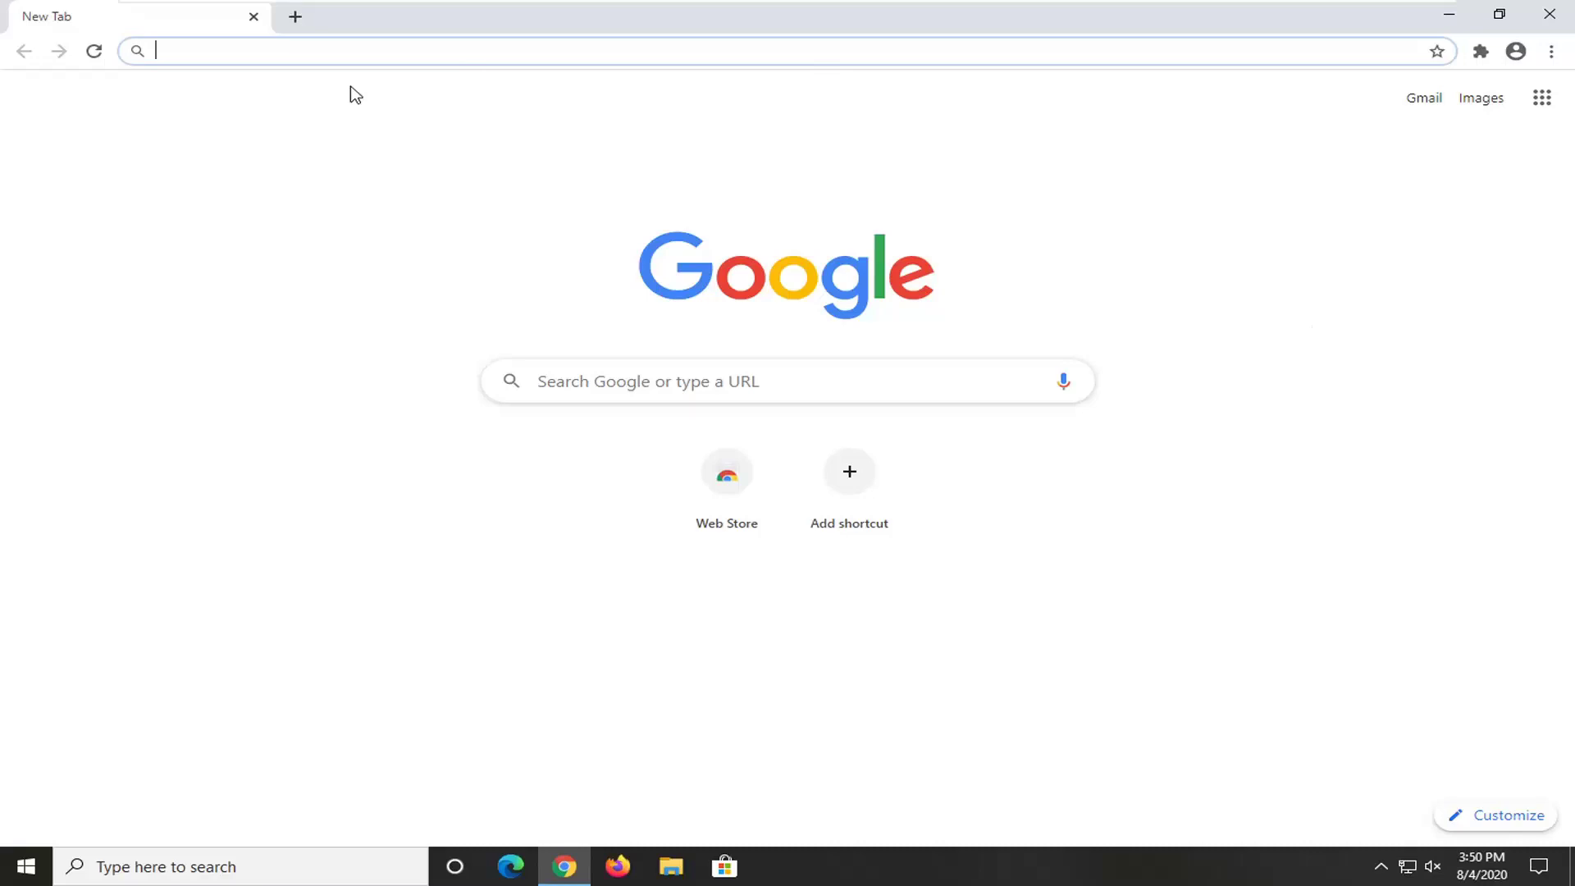
Step: Paste the OneDrive download URL into Chrome's address bar and load the page
{"action": "type", "text": "https://www.microsoft.com/en-us/microsoft-365/onedrive/download"}
{"action": "key", "text": "Return"}
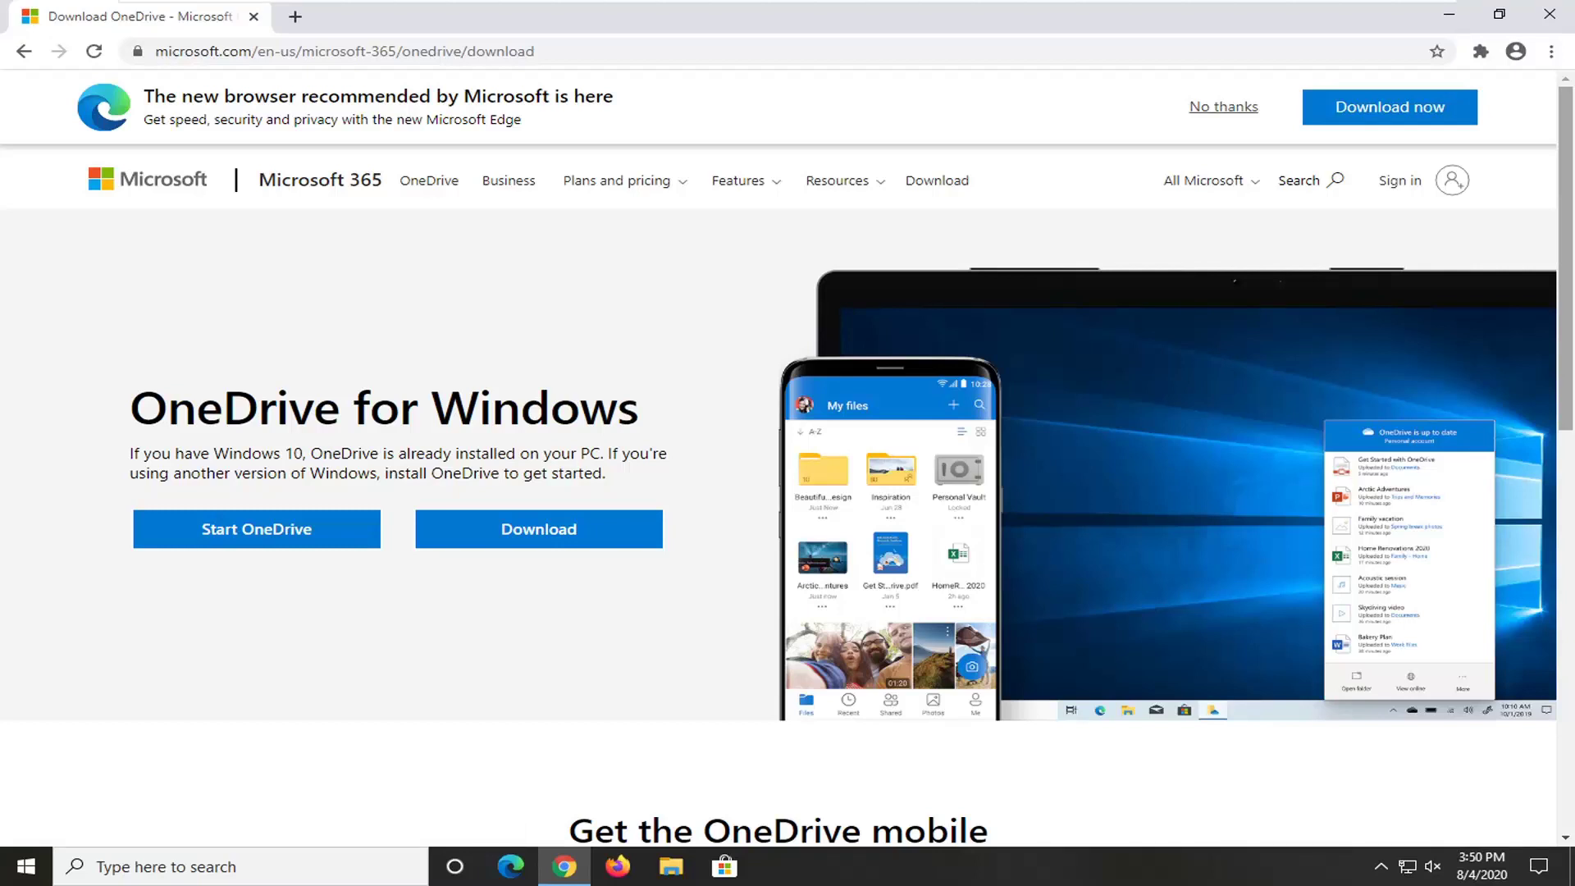
Step: Download OneDriveSetup.exe using the OneDrive for Windows Download button
{"action": "left_click", "coordinate": [518, 538]}
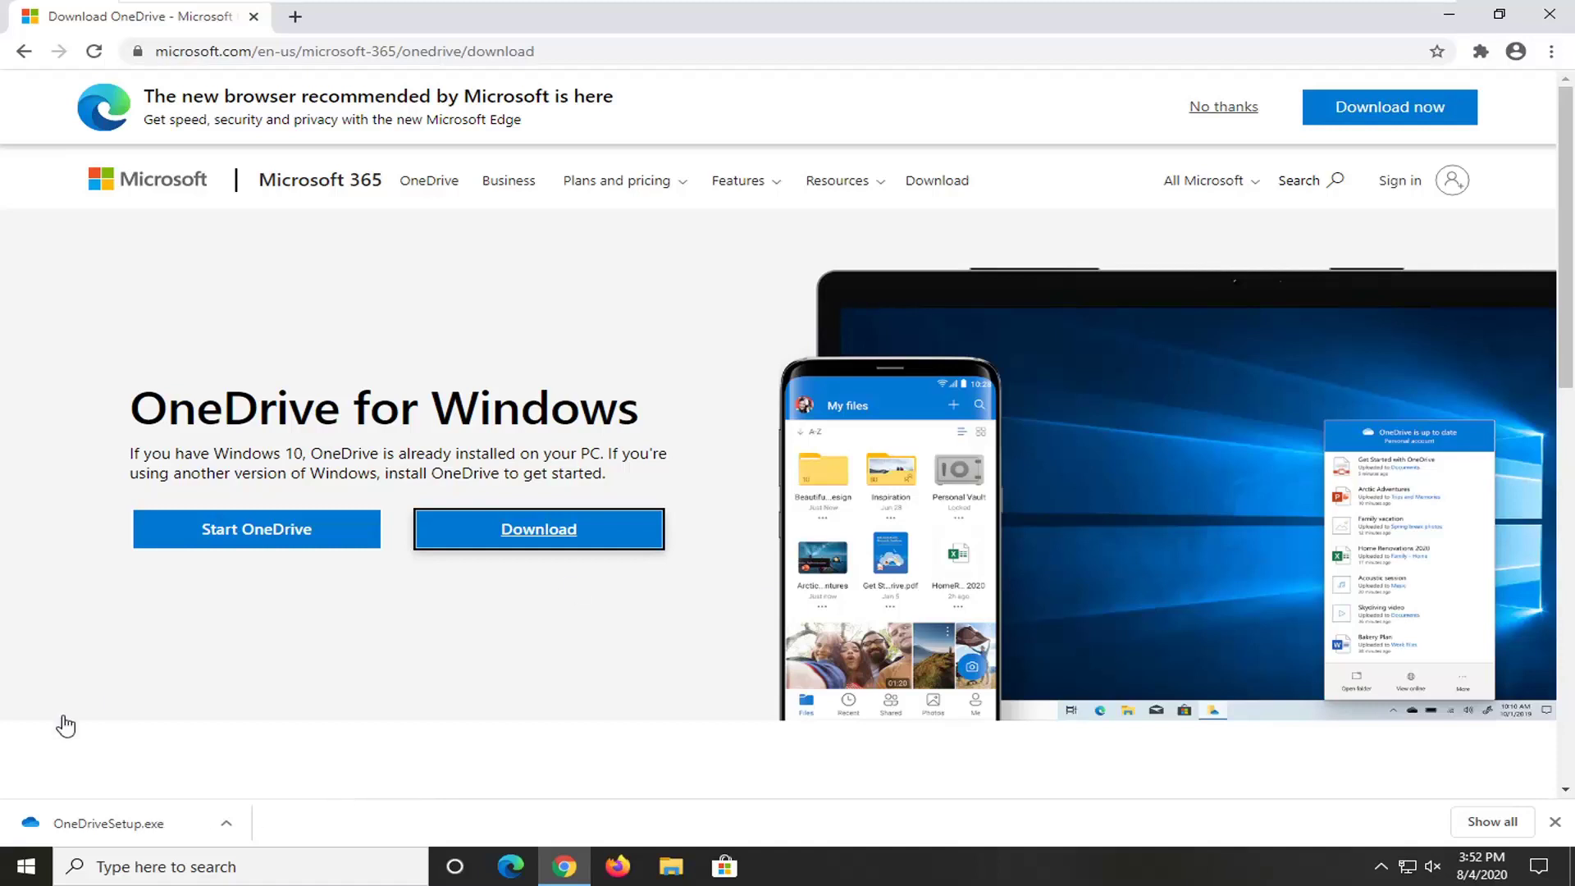
Step: Run OneDriveSetup.exe from the download bar, allow it past the security warning, then minimise Chrome
{"action": "left_click", "coordinate": [66, 835]}
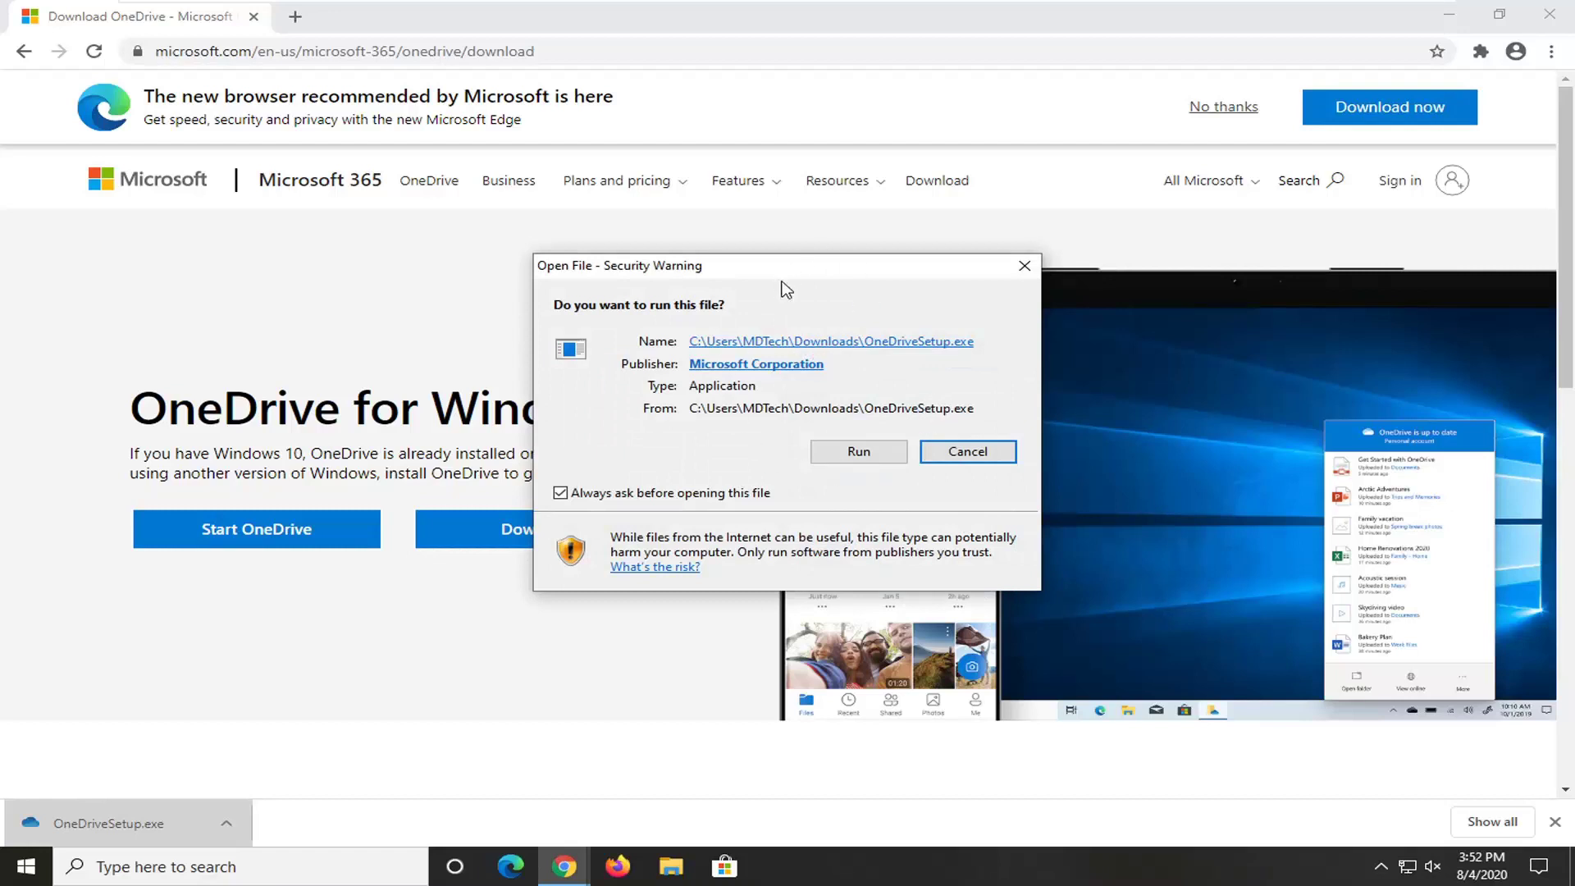
{"action": "left_click", "coordinate": [857, 454]}
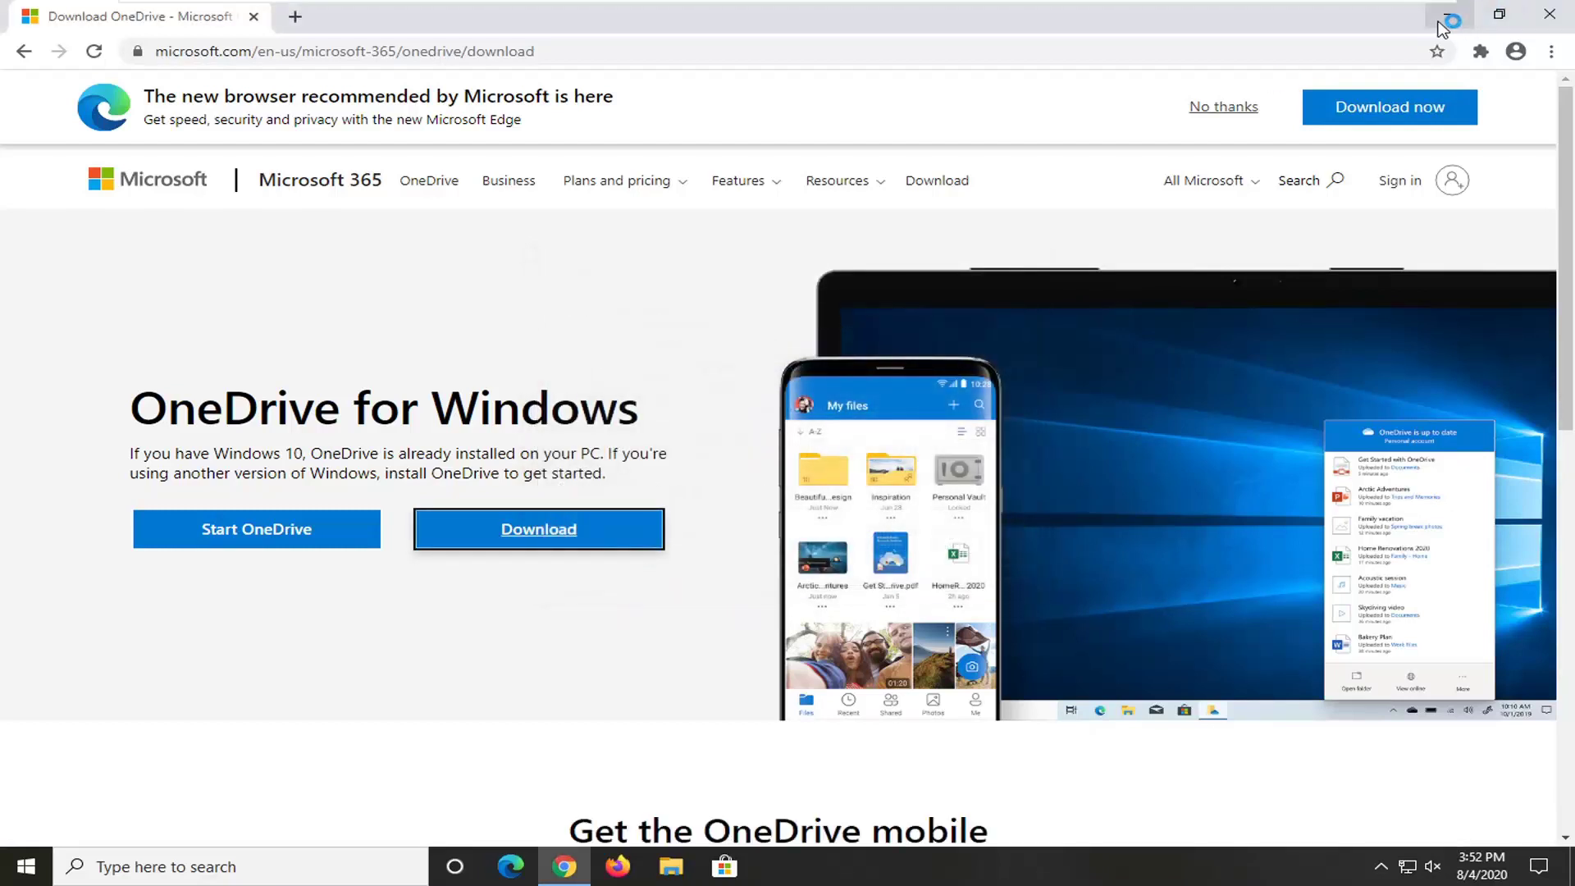
{"action": "left_click", "coordinate": [1449, 14]}
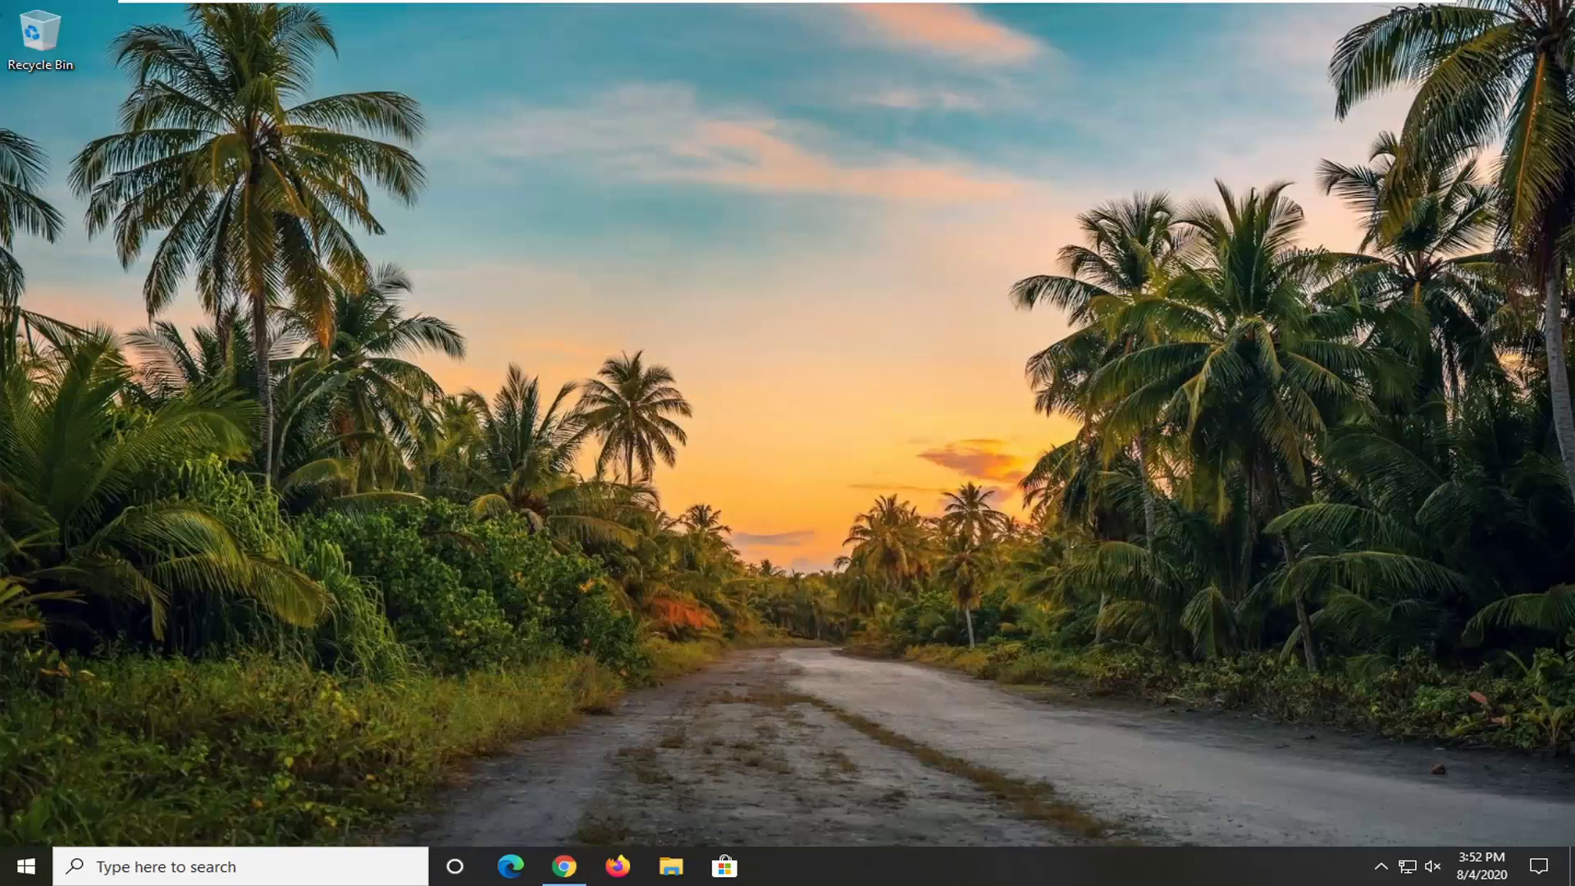